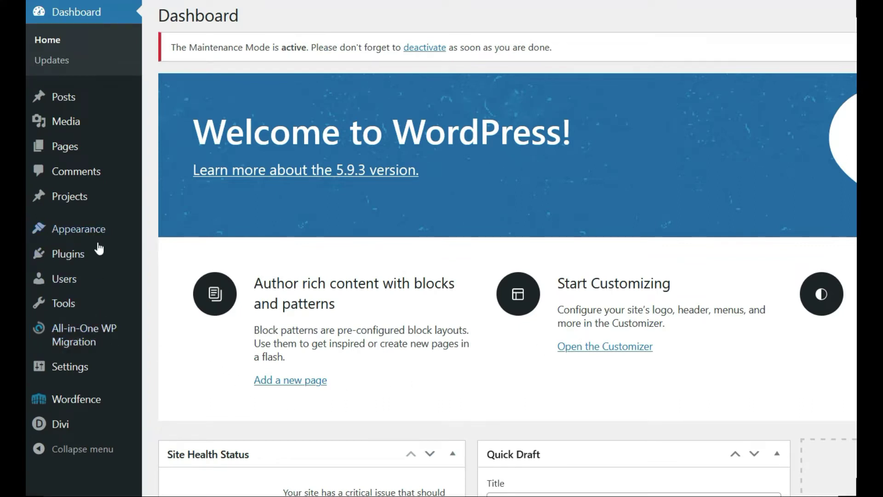
Export the whole site to a file with All-in-One WP Migration.
mouse_move(95, 352)
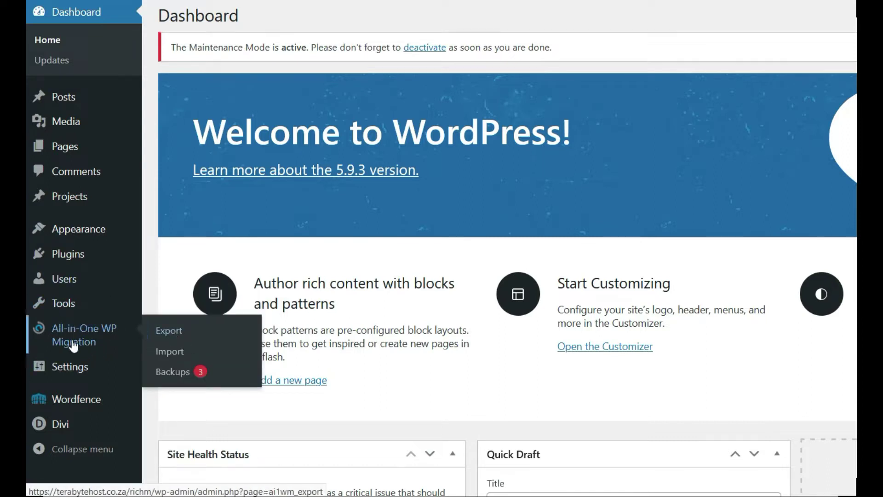
click(172, 334)
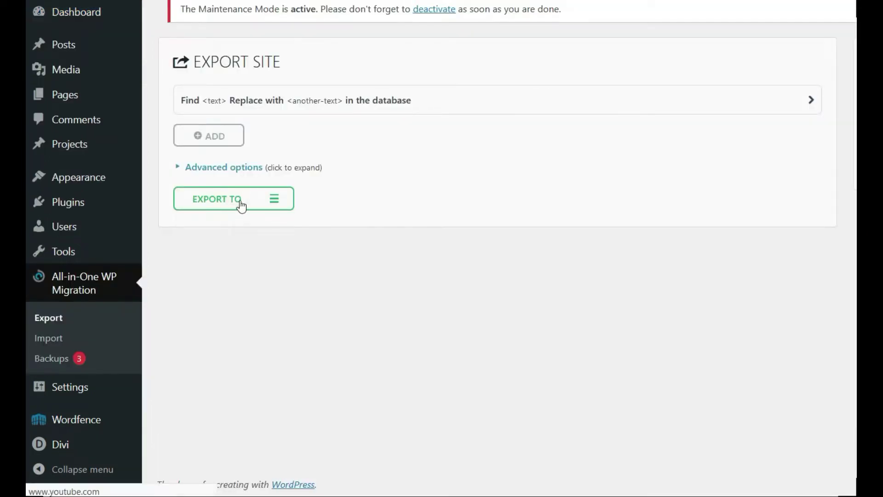
click(239, 201)
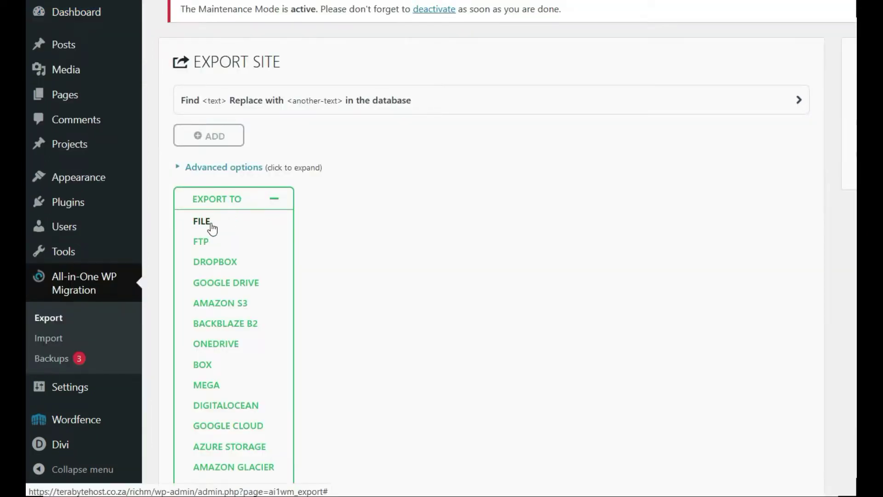
click(210, 223)
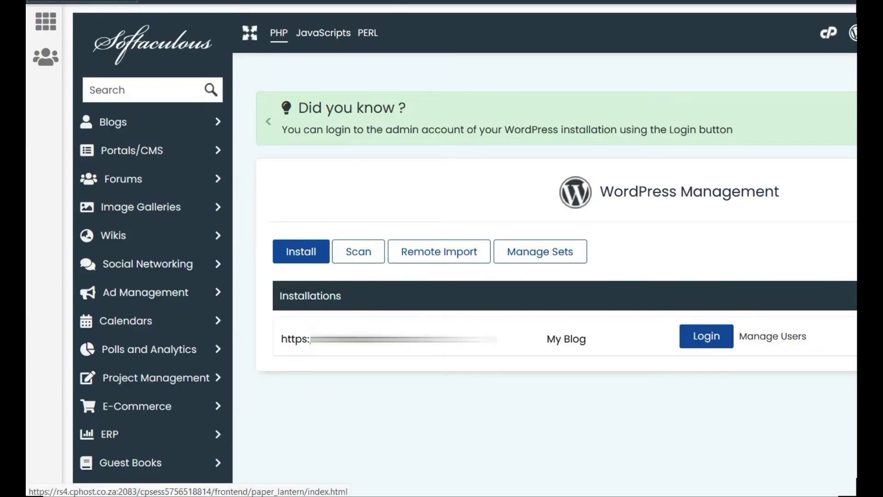
From cPanel home, open WordPress Manager by Softaculous under Software.
click(45, 21)
scroll(331, 416, down, 15)
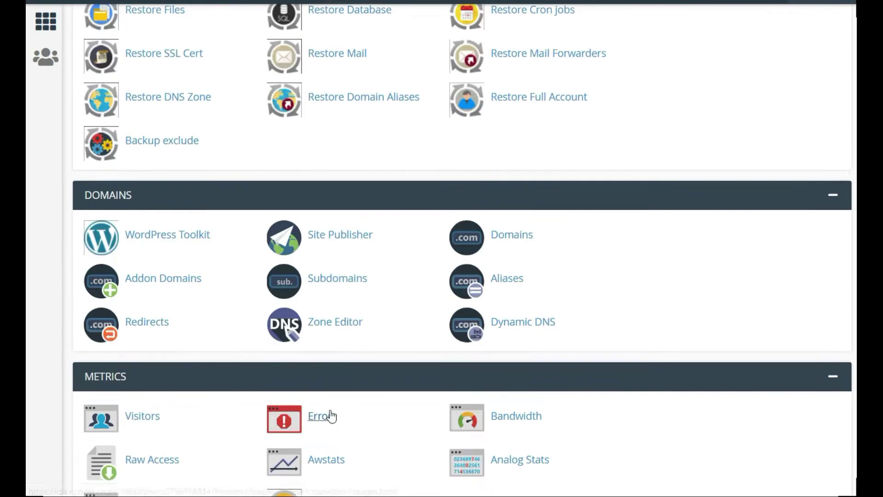
scroll(330, 416, down, 15)
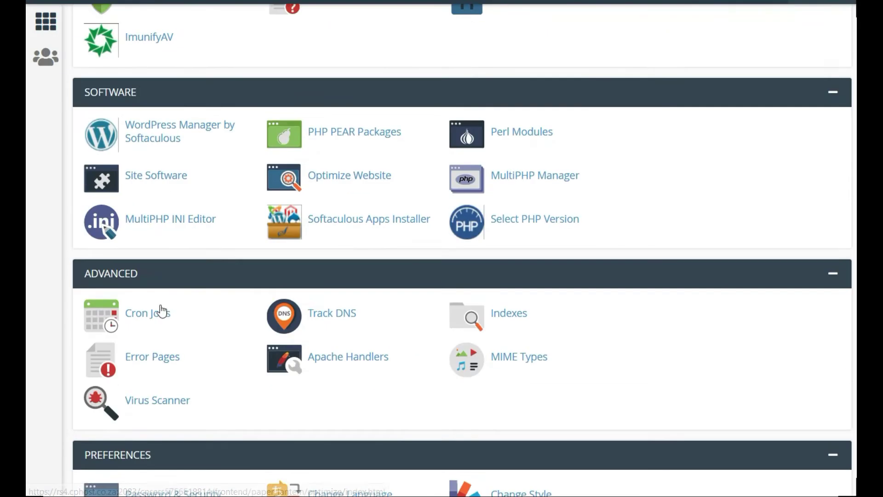
click(146, 132)
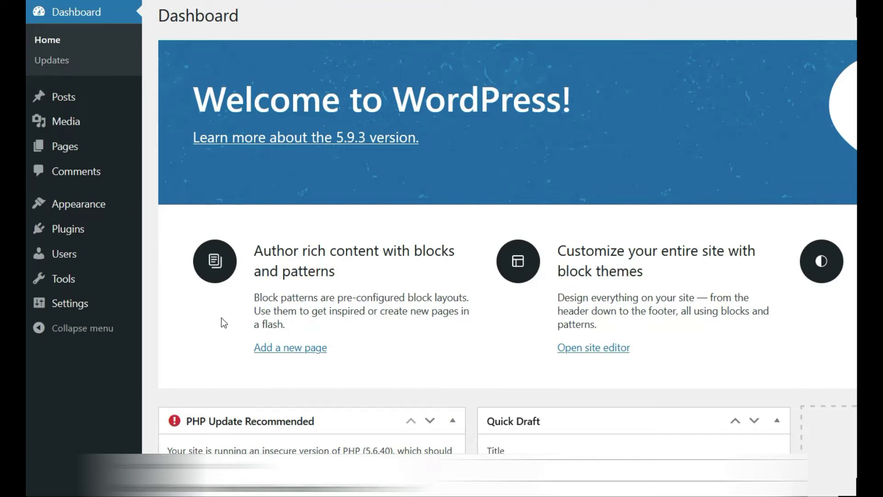
Scroll the Dashboard to read the PHP 5.6.40 update recommendation.
scroll(224, 317, down, 4)
scroll(212, 182, down, 1)
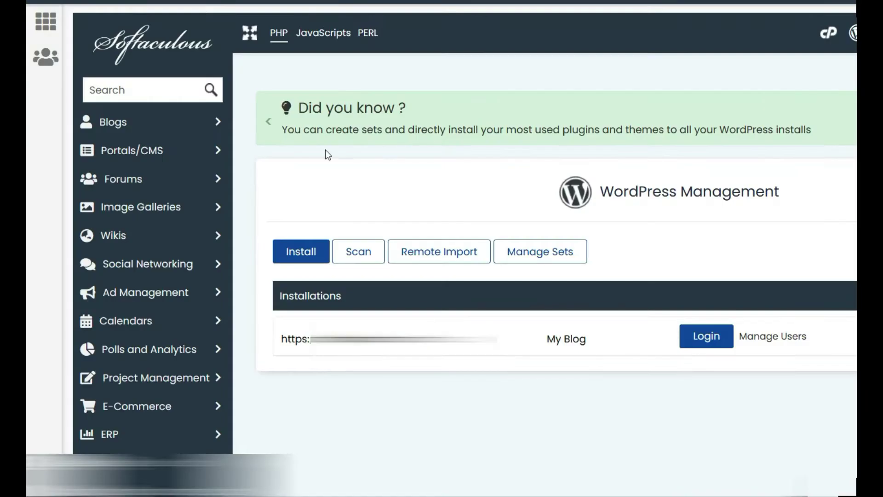
Find and open Select PHP Version from the cPanel home page.
click(831, 40)
scroll(296, 345, down, 15)
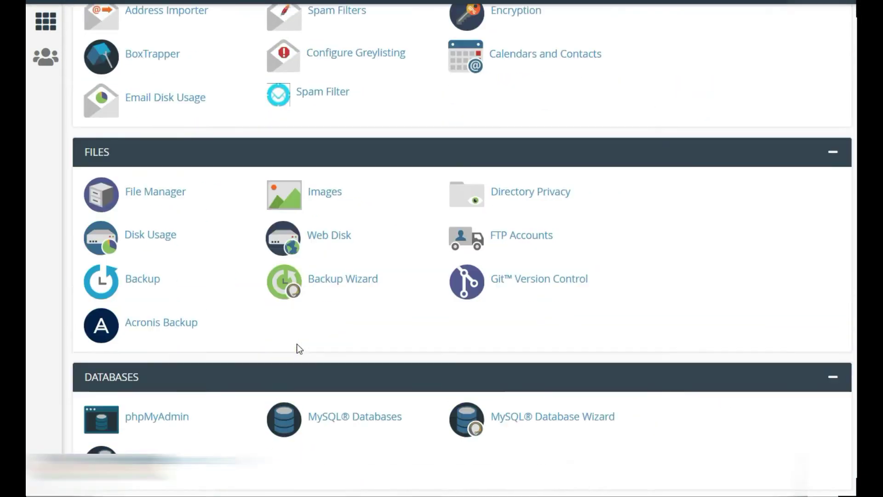
scroll(298, 350, down, 8)
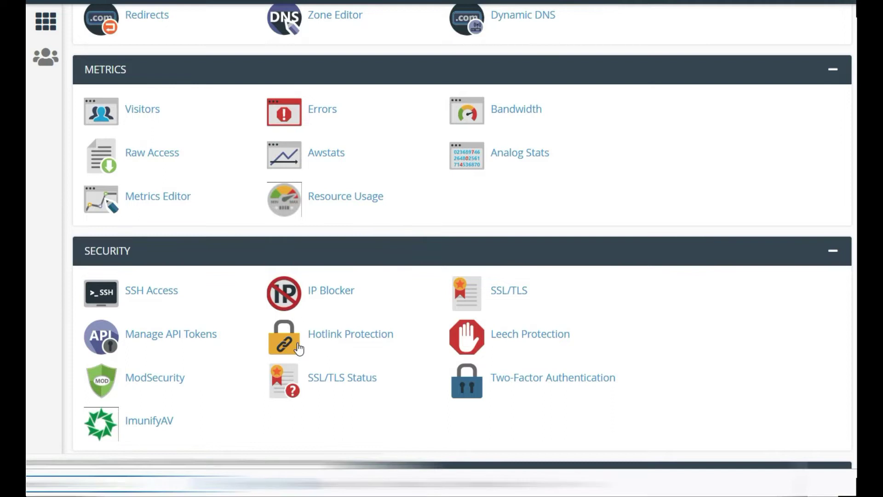
text(php)
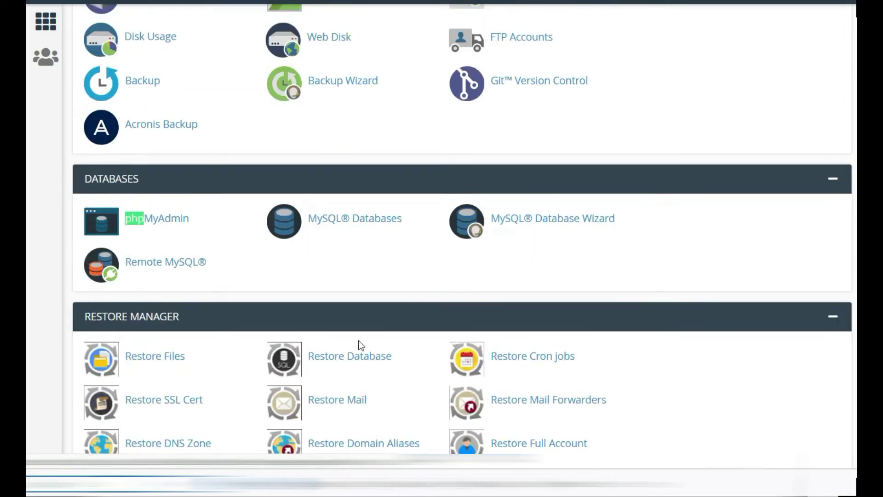
key(Return)
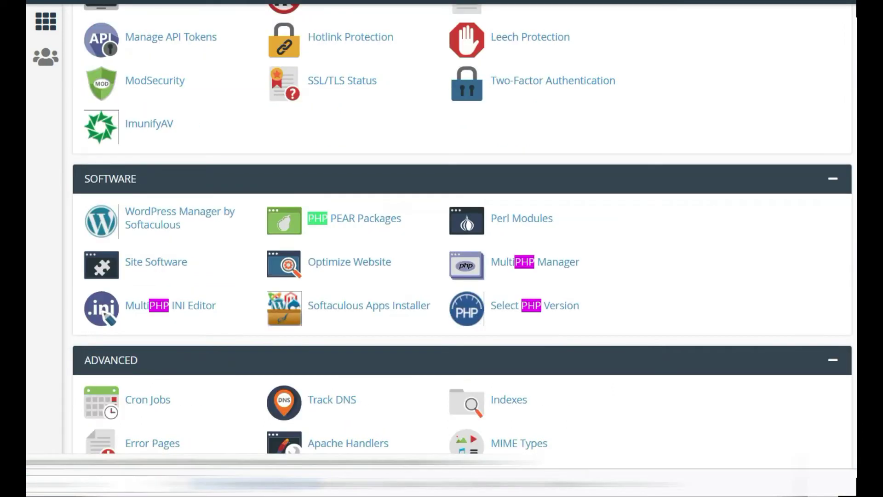
click(510, 307)
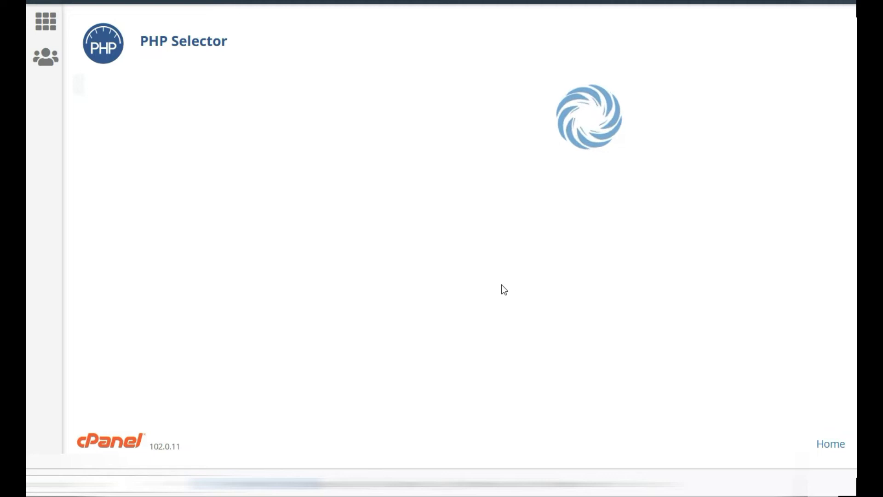
Choose PHP 7.4 and set it as the current version.
scroll(460, 283, down, 3)
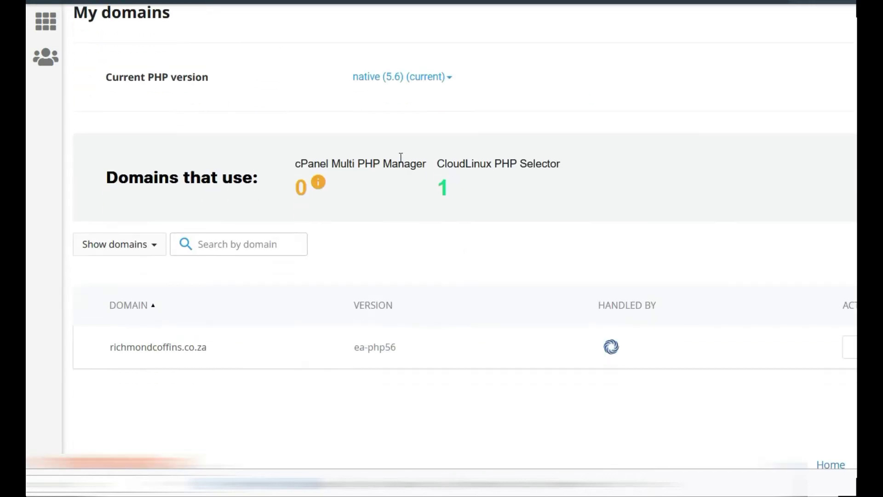
click(444, 79)
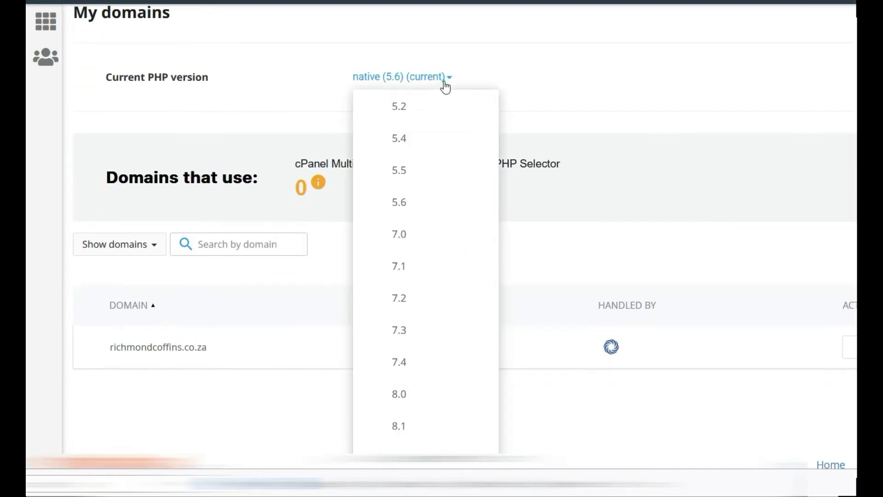
click(408, 363)
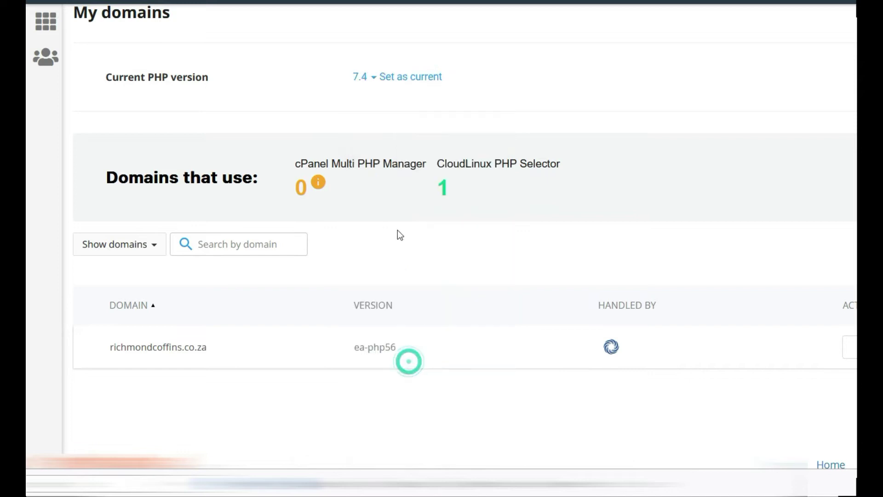
click(418, 79)
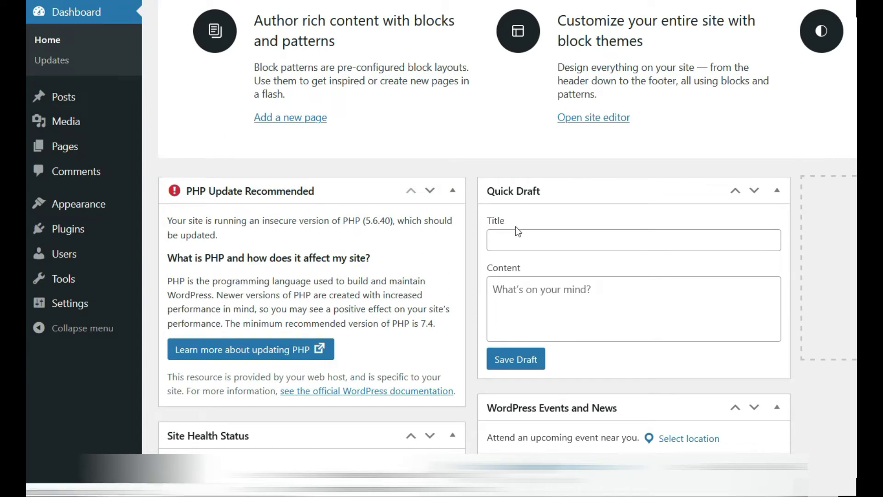
Reload the Dashboard, then install and activate All-in-One WP Migration from Plugins > Add New.
key(F5)
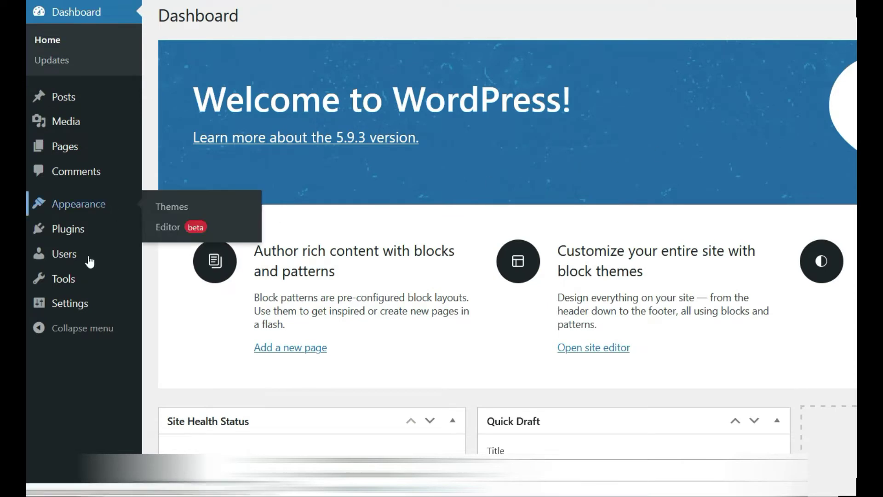
mouse_move(84, 232)
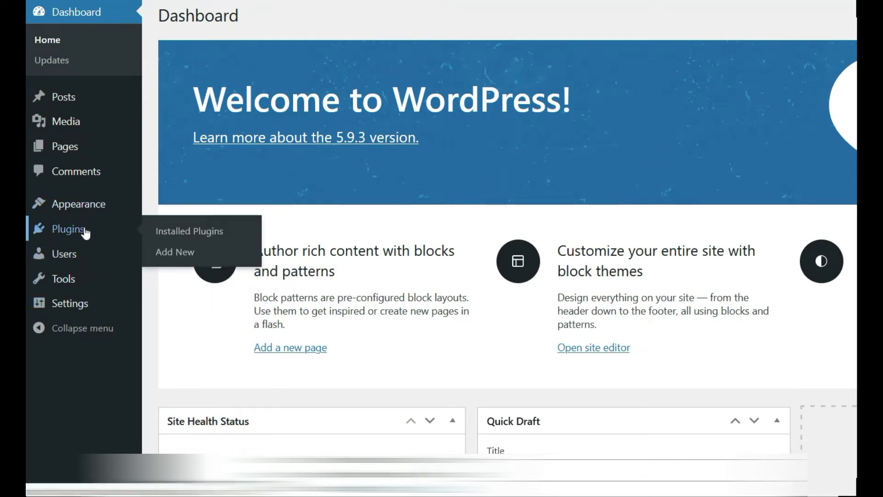
click(176, 254)
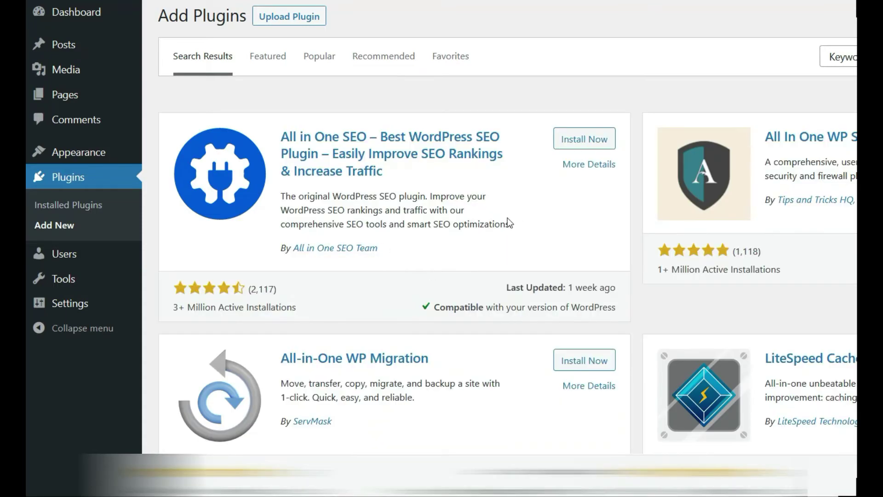
click(583, 363)
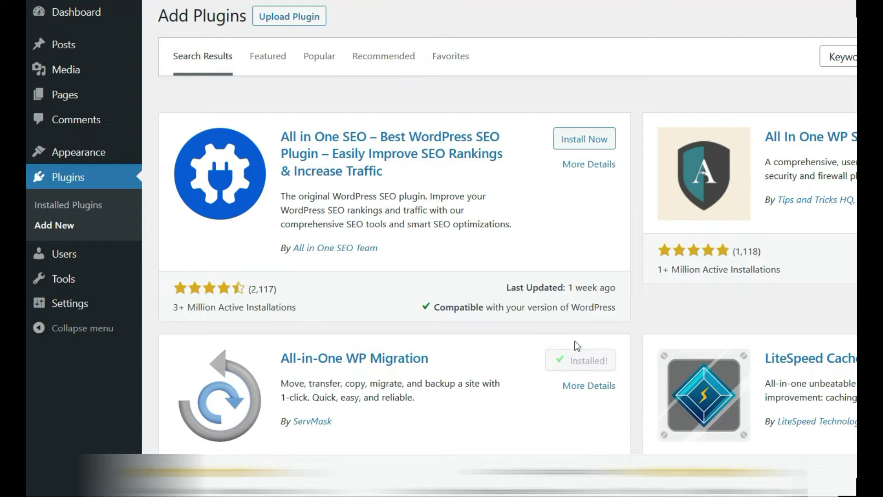
click(576, 367)
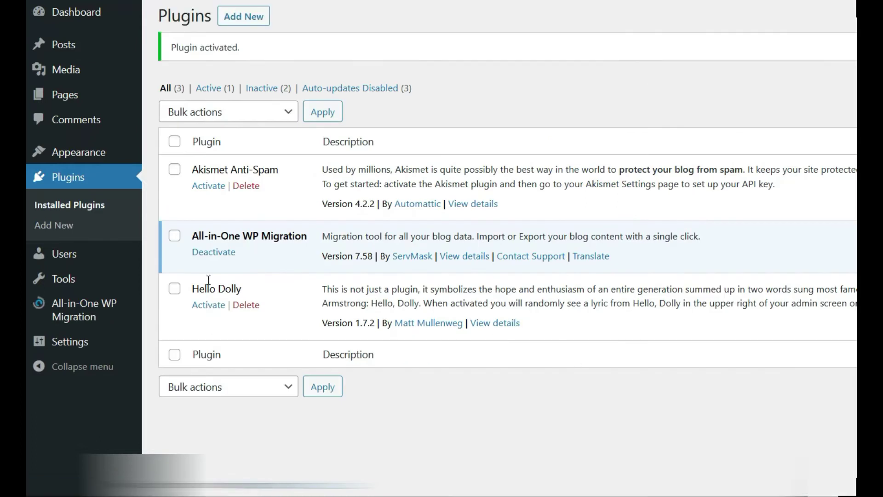
Download the 181 MB site export from the All-in-One WP Migration Export page.
mouse_move(88, 316)
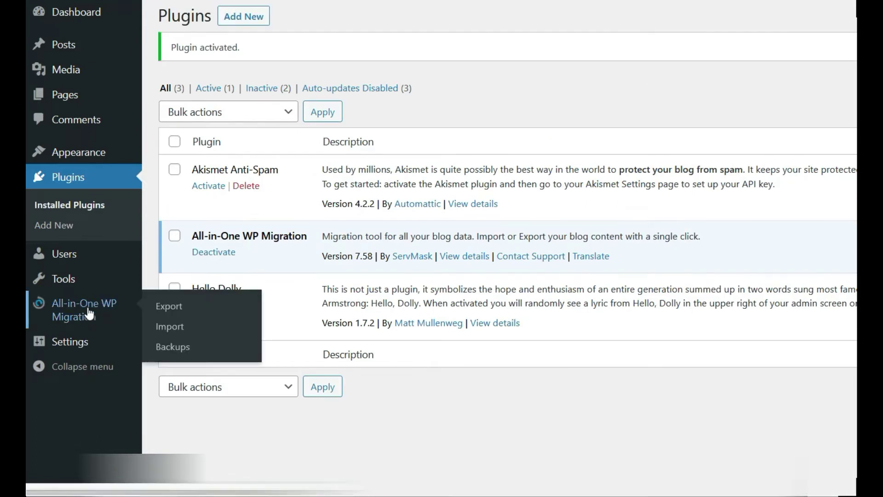
click(175, 330)
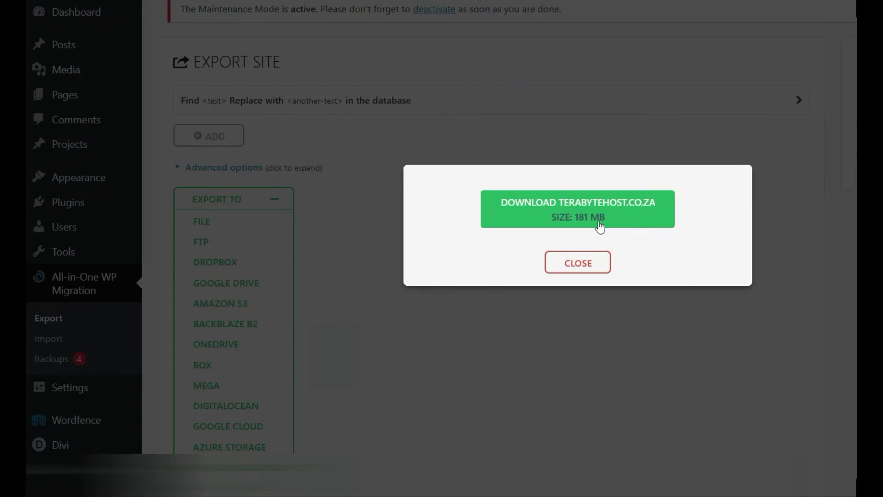
click(600, 226)
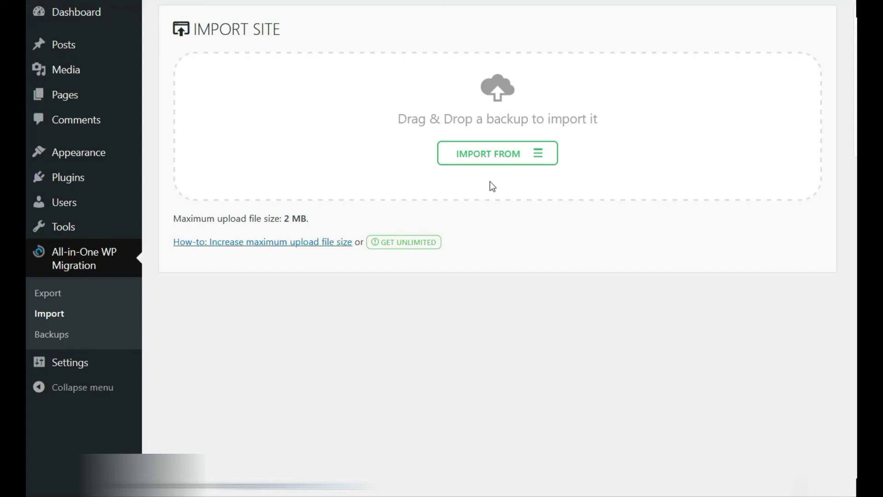
Import the .wpress file from Downloads, then dismiss the 2 MB size-limit error.
click(488, 152)
click(468, 182)
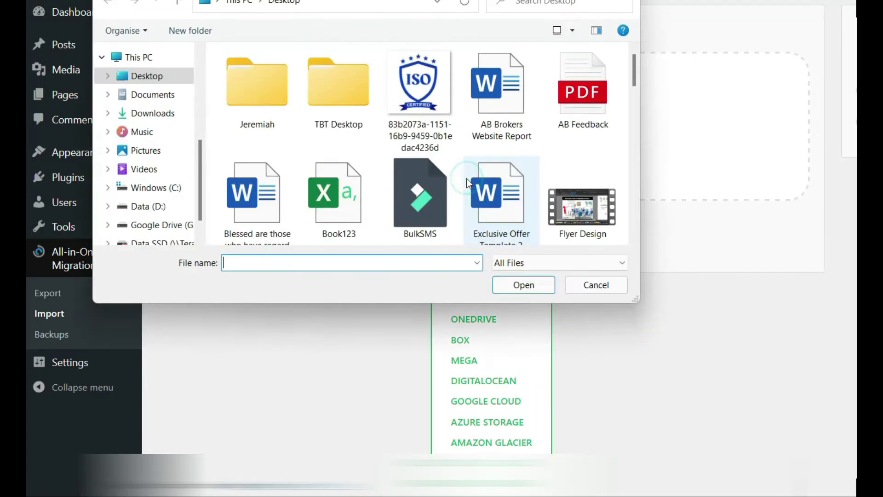
click(148, 115)
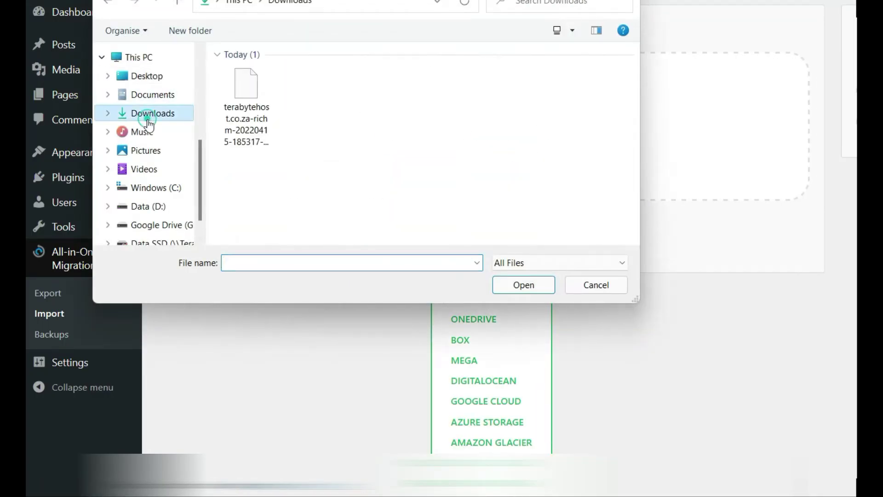
click(243, 95)
double_click(244, 95)
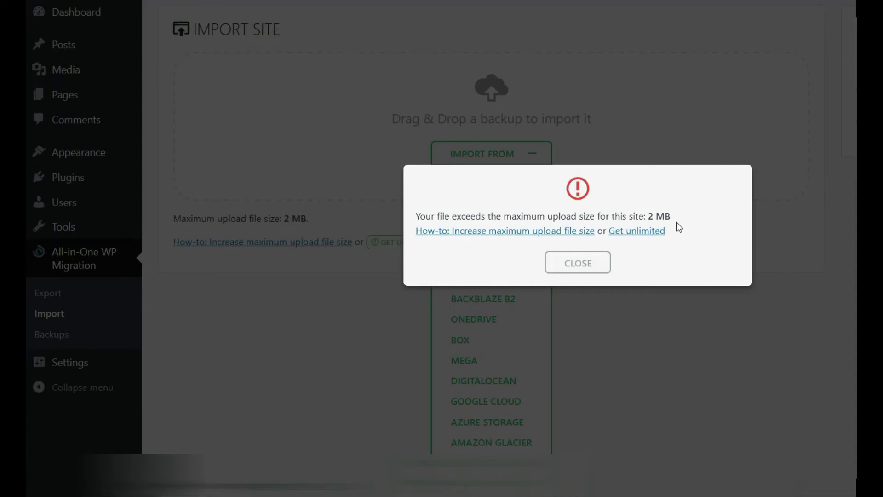
click(581, 265)
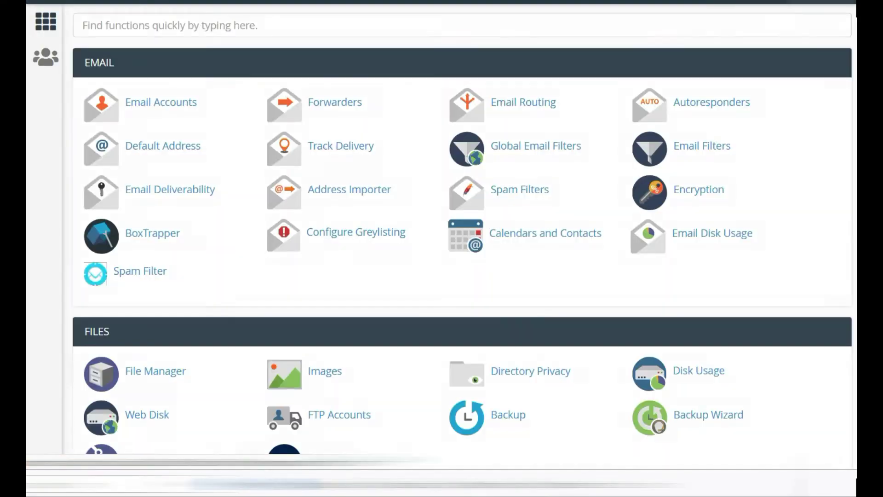
Raise upload_max_filesize and post_max_size for the domain's document root in MultiPHP INI Editor.
scroll(324, 262, down, 3)
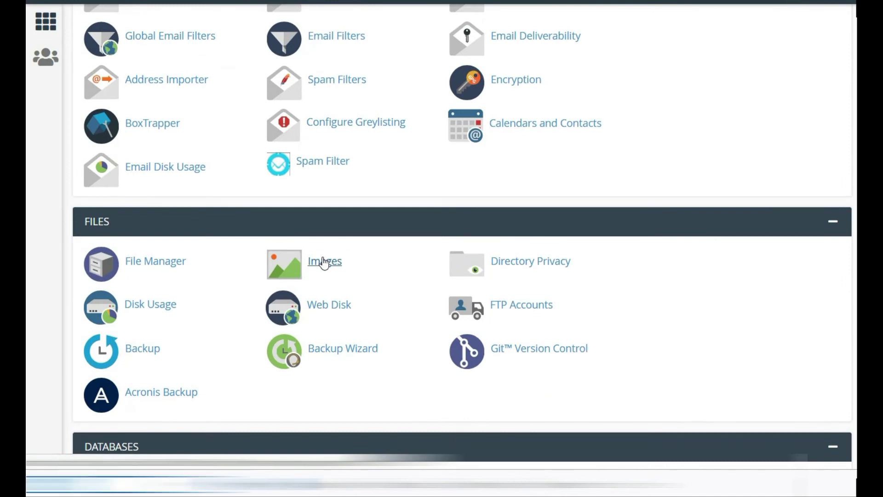
scroll(368, 260, down, 10)
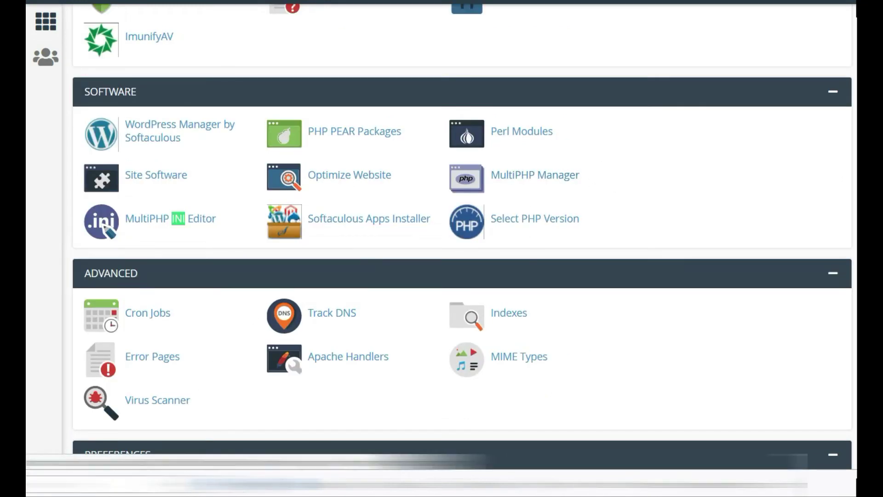
click(172, 223)
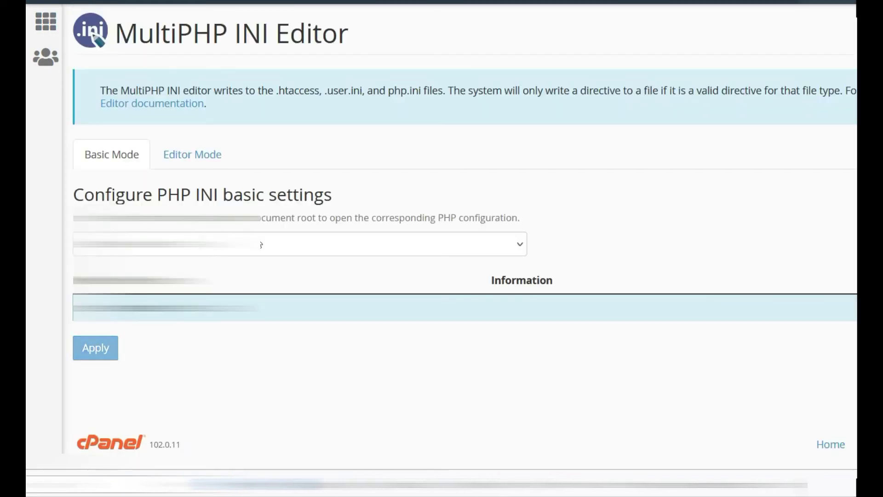
click(264, 249)
click(271, 276)
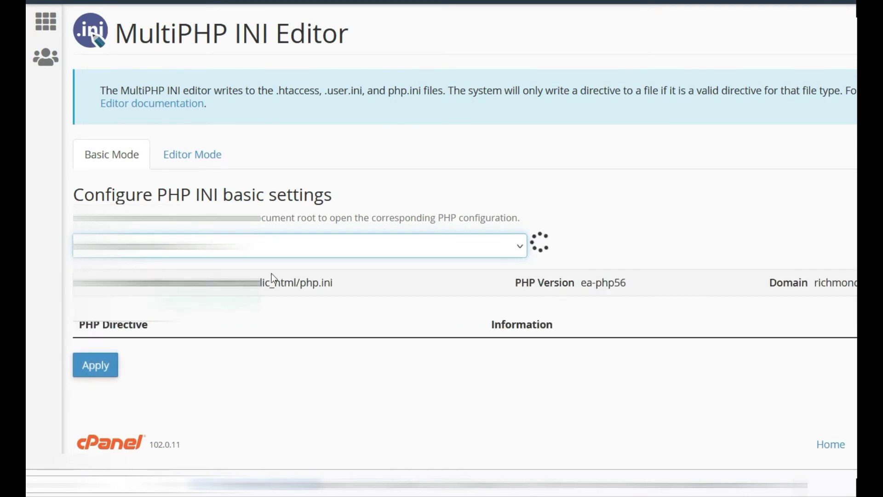
scroll(389, 371, down, 10)
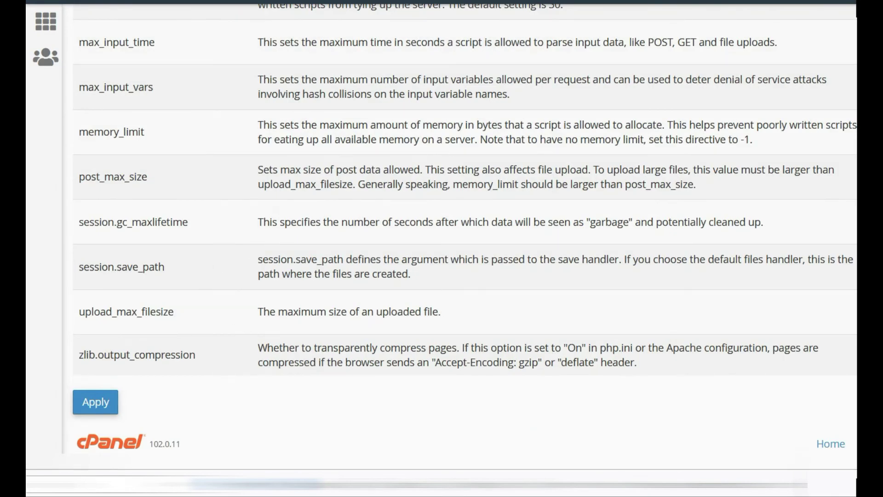
click(96, 402)
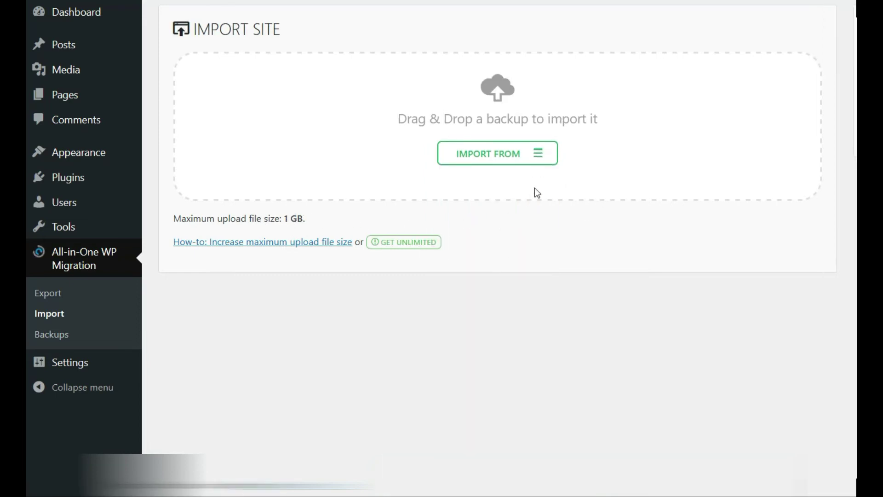
Import the .wpress backup from the Downloads folder via Import From > File.
click(504, 159)
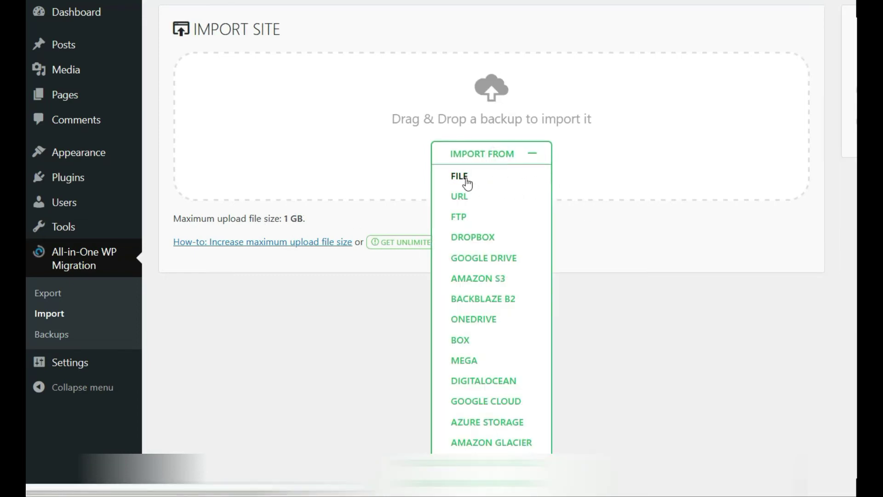
click(466, 183)
click(246, 105)
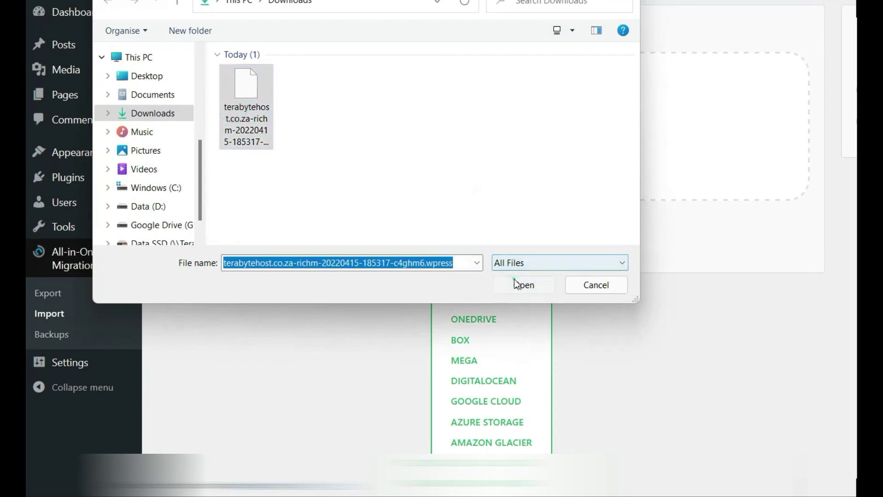
click(517, 283)
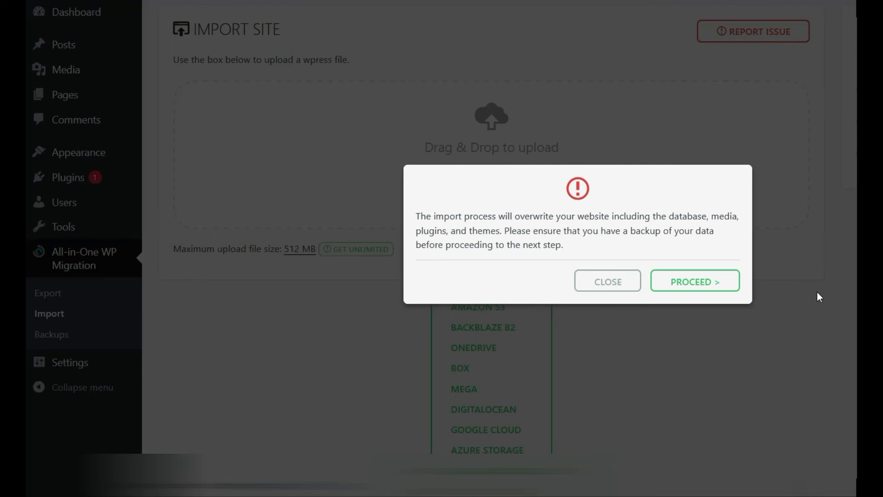
Confirm overwriting the site, close the import success message, and open the Pages list.
click(706, 281)
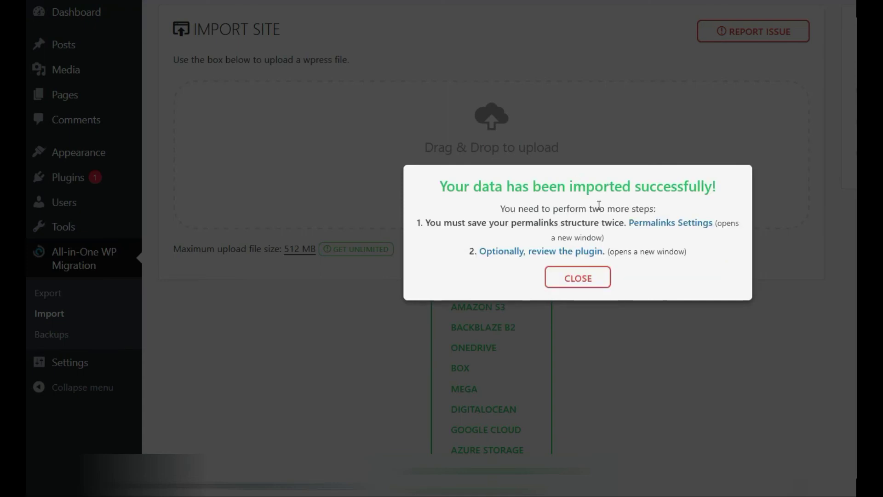
click(576, 285)
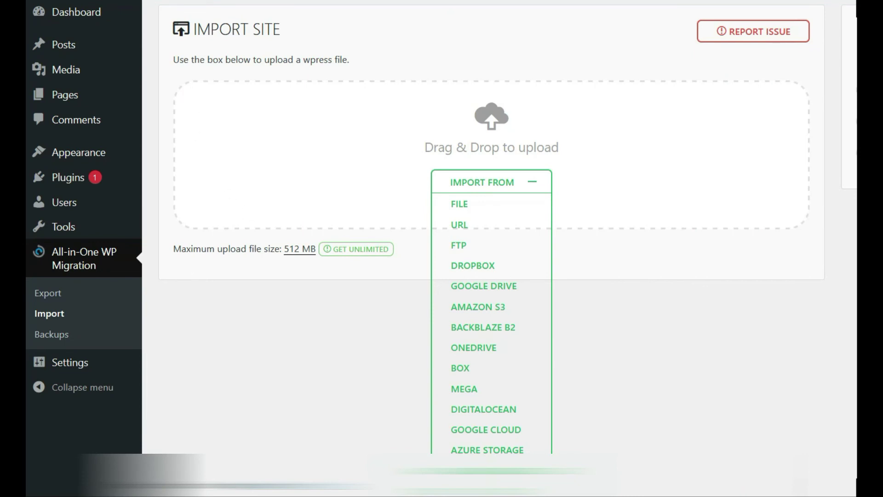
mouse_move(83, 9)
mouse_move(122, 93)
click(174, 100)
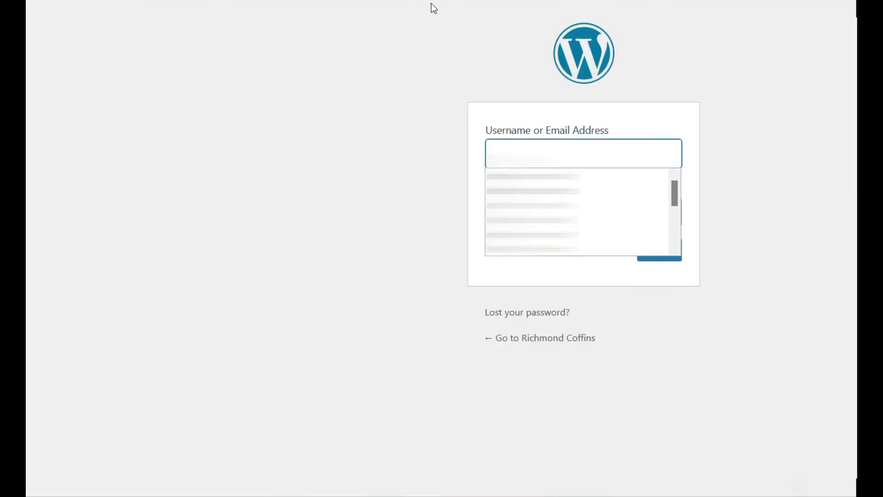
Log back into the migrated site's admin and reach its Dashboard, now in Maintenance Mode.
click(462, 188)
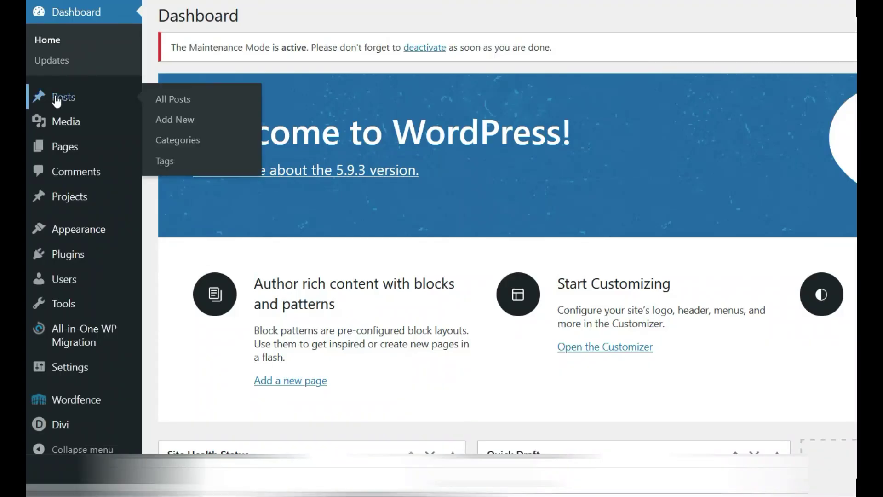
List all pages, showing the 10 imported Divi pages like About Us, Contact Us and Home.
mouse_move(86, 156)
click(161, 150)
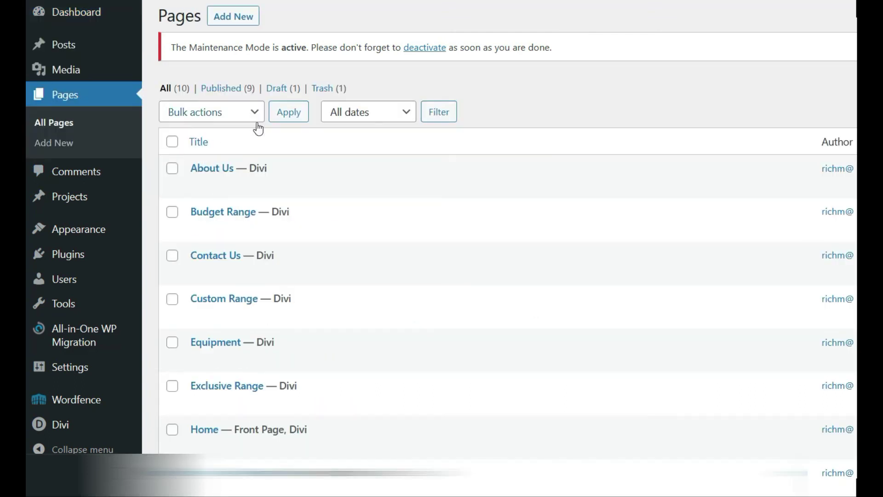
mouse_move(199, 227)
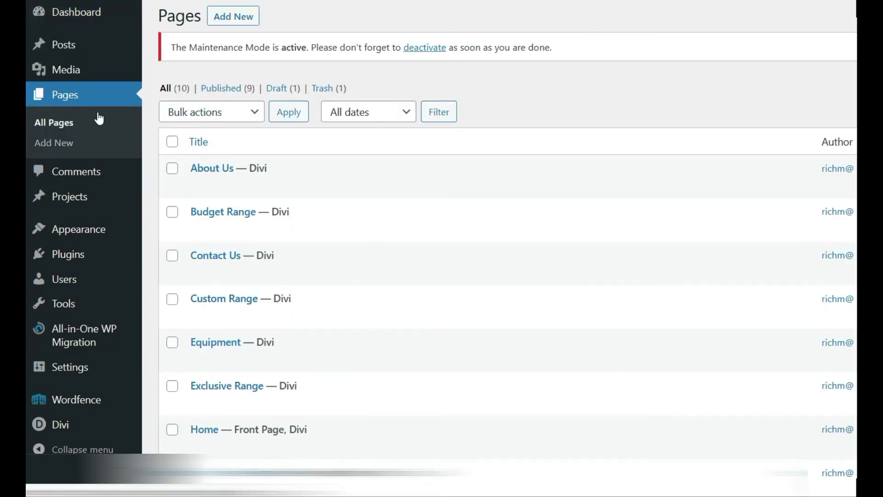